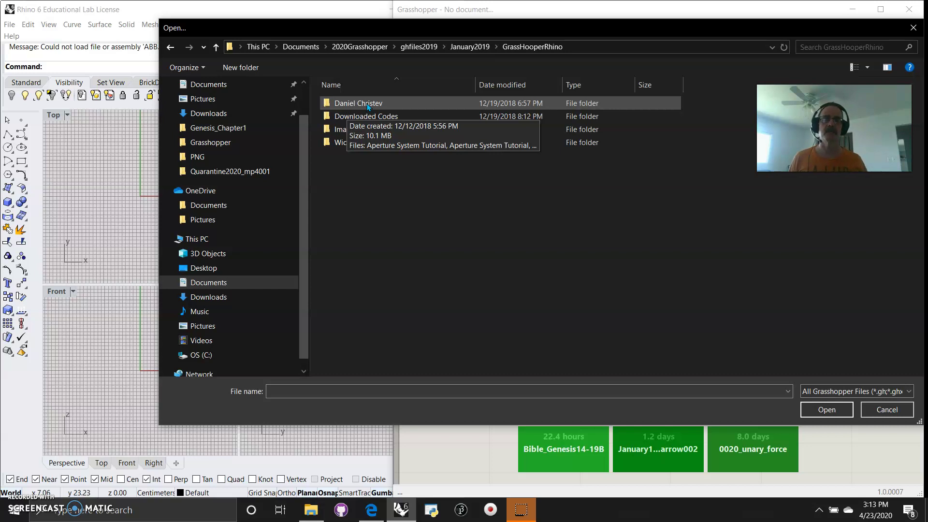
Step: Open the person-named subfolder of GrassHooperRhino and sort its definitions by date modified, oldest first
double_click(367, 103)
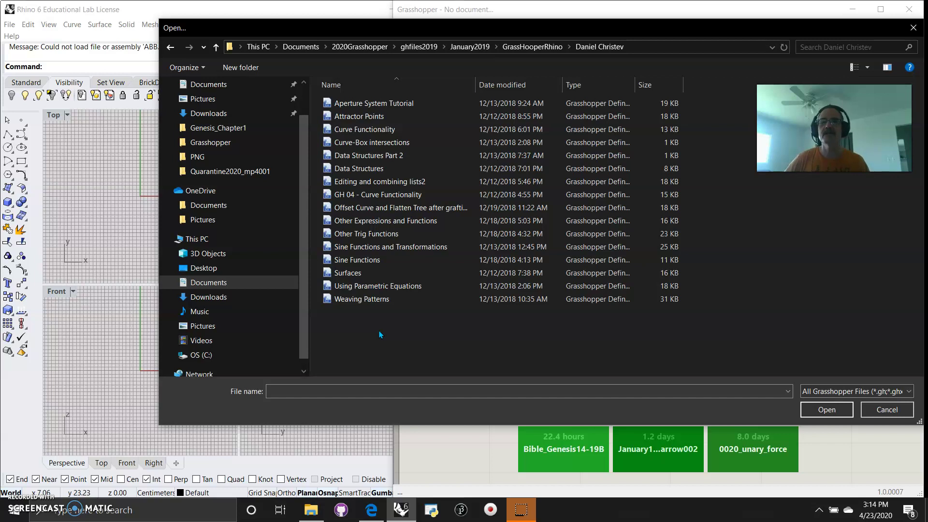
click(504, 84)
click(509, 85)
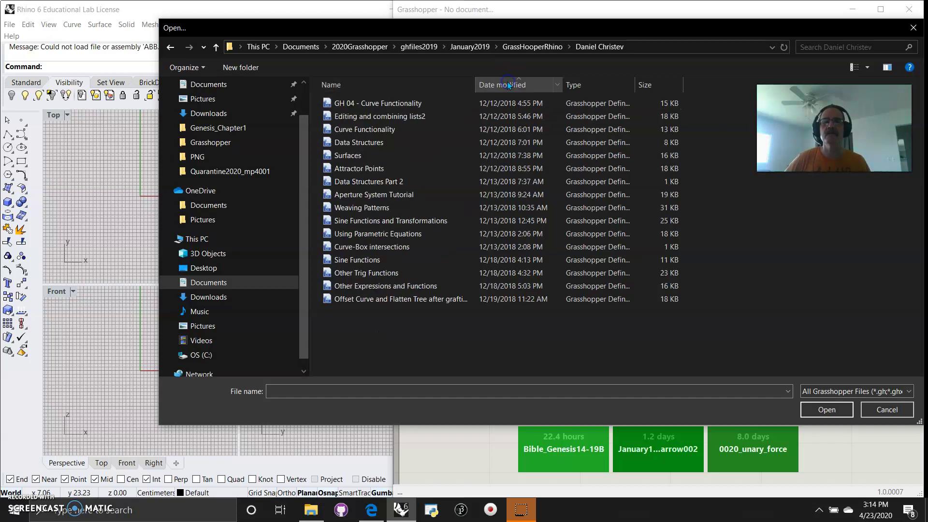
click(505, 86)
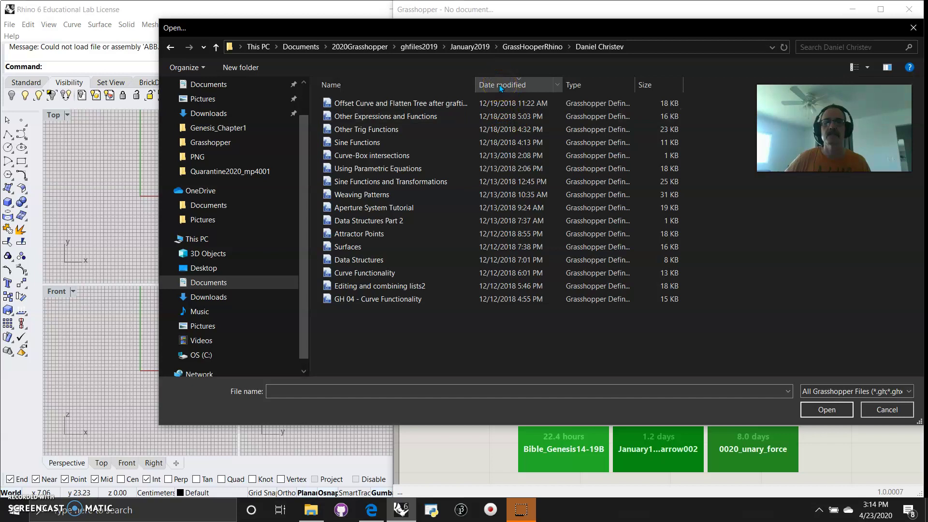
click(500, 86)
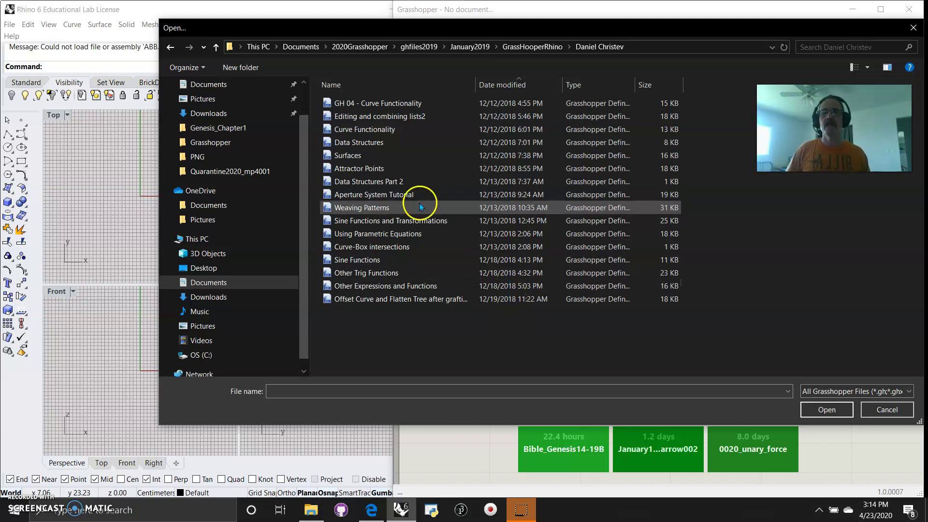
Step: Open the Grasshopper definition GH 04 - Curve Functionality
click(369, 103)
double_click(370, 103)
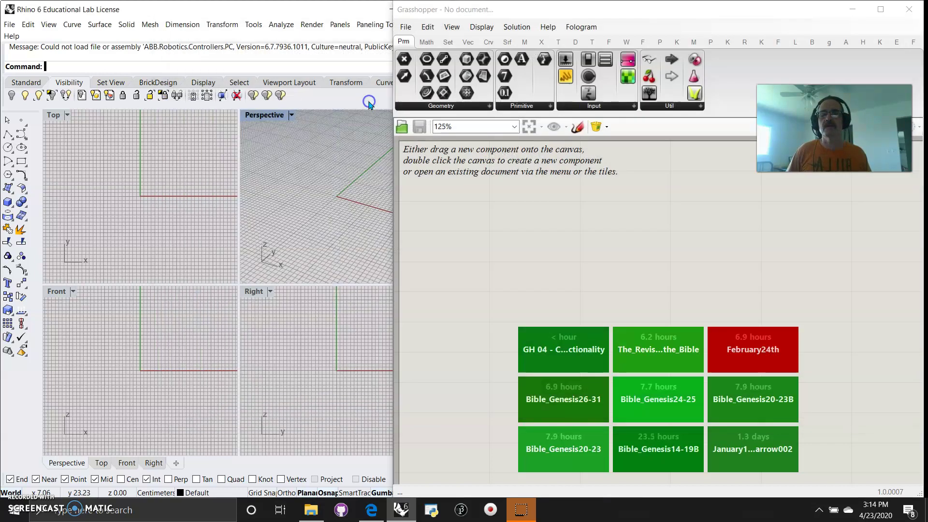
mouse_move(686, 339)
right_down()
mouse_move(719, 338)
mouse_move(702, 334)
right_up()
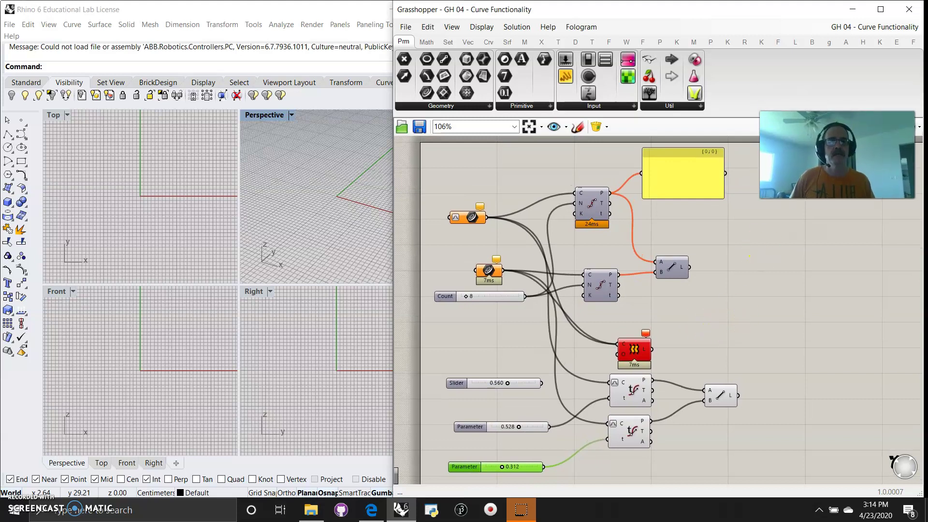
Step: Maximize the Perspective viewport in Rhino
click(267, 118)
double_click(267, 117)
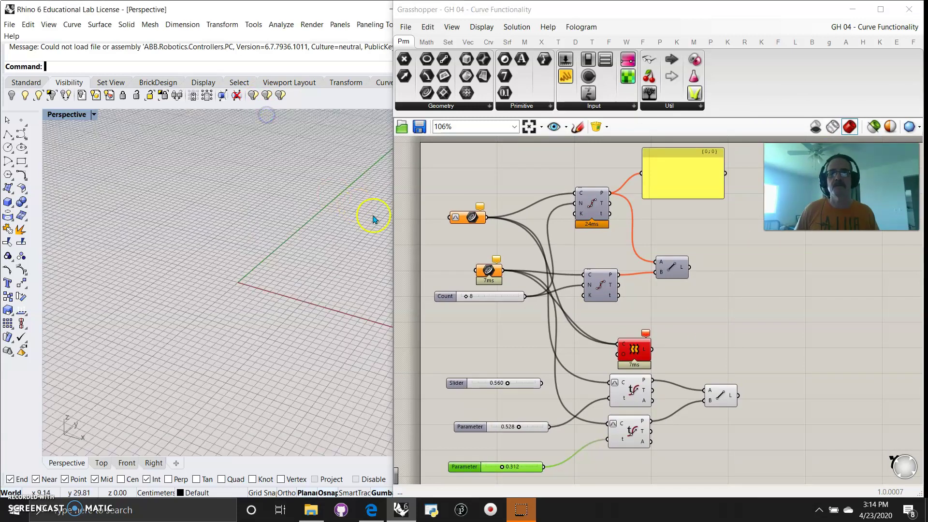
mouse_move(453, 248)
right_down()
mouse_move(456, 263)
mouse_move(456, 247)
right_up()
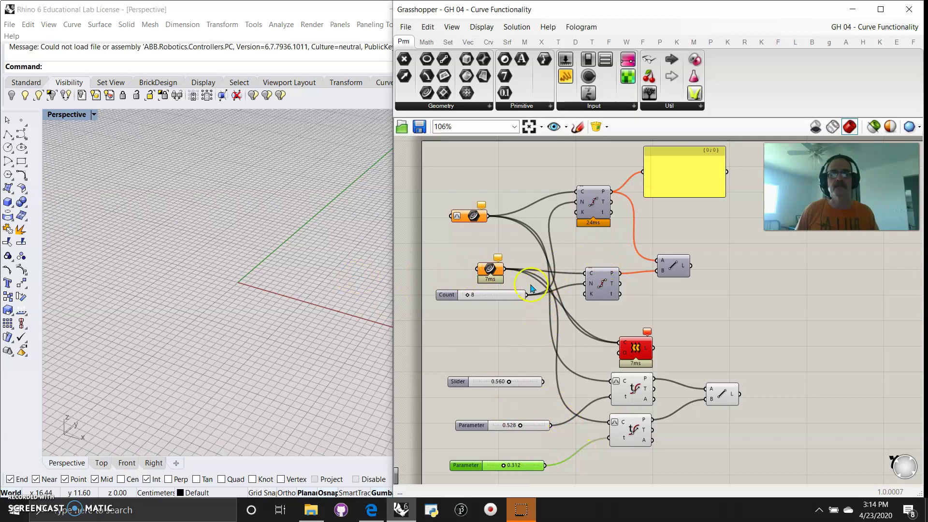
Step: Draw a six-point, degree-3 S-shaped control point curve around the origin in the Perspective viewport
click(21, 139)
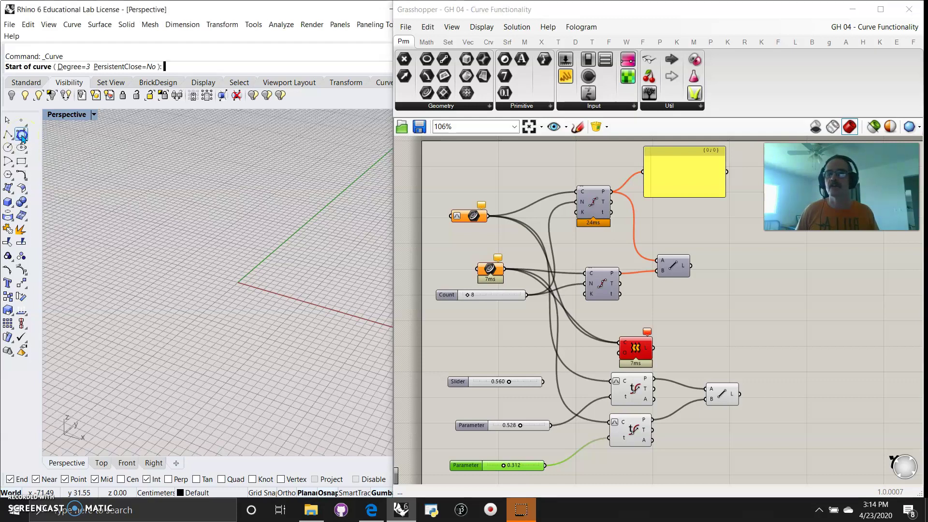
click(188, 353)
click(147, 283)
click(225, 235)
click(322, 298)
click(324, 204)
click(253, 167)
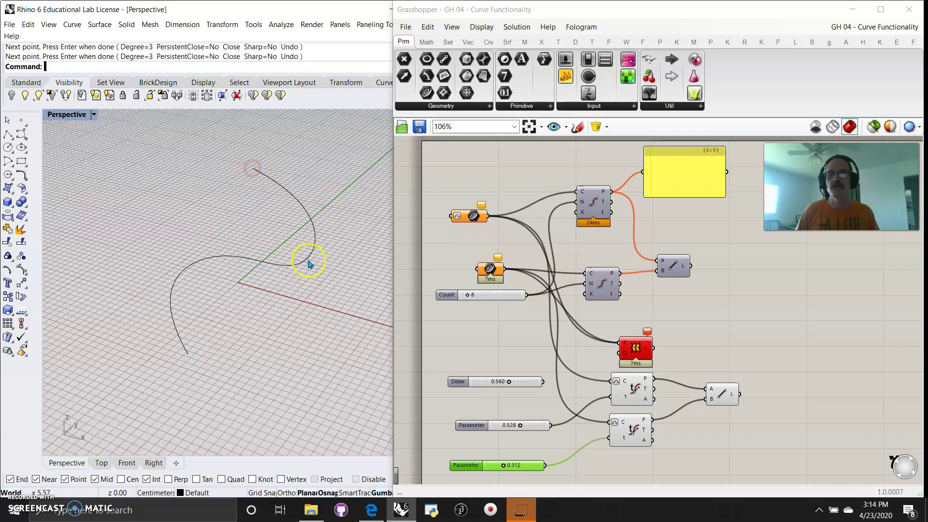
key(Return)
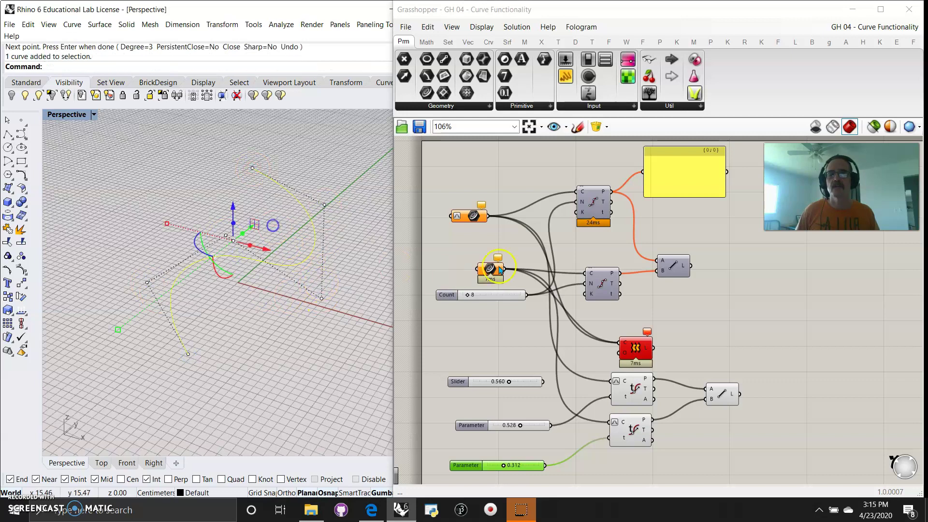
Step: Assign the drawn S-shaped curve to the upper Curve parameter with Set one Curve, leaving the curve deselected in Rhino
right_click(475, 216)
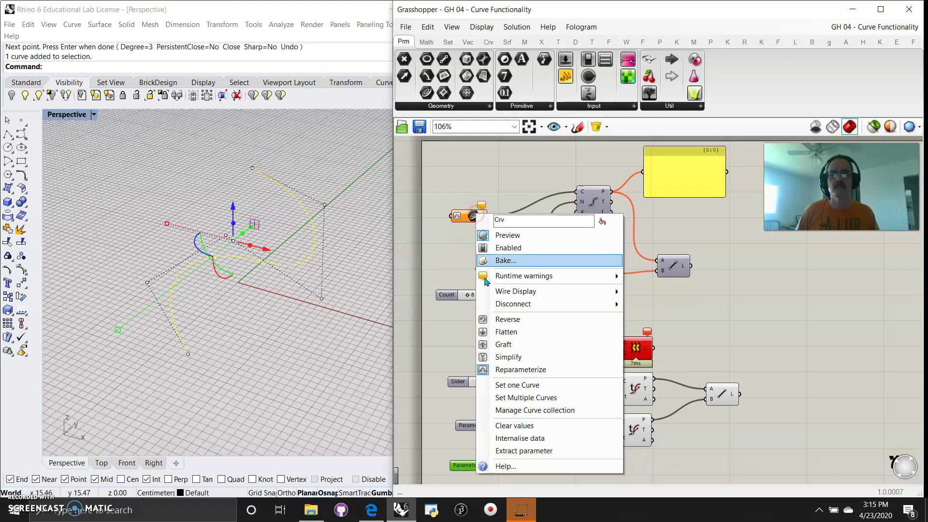
click(518, 385)
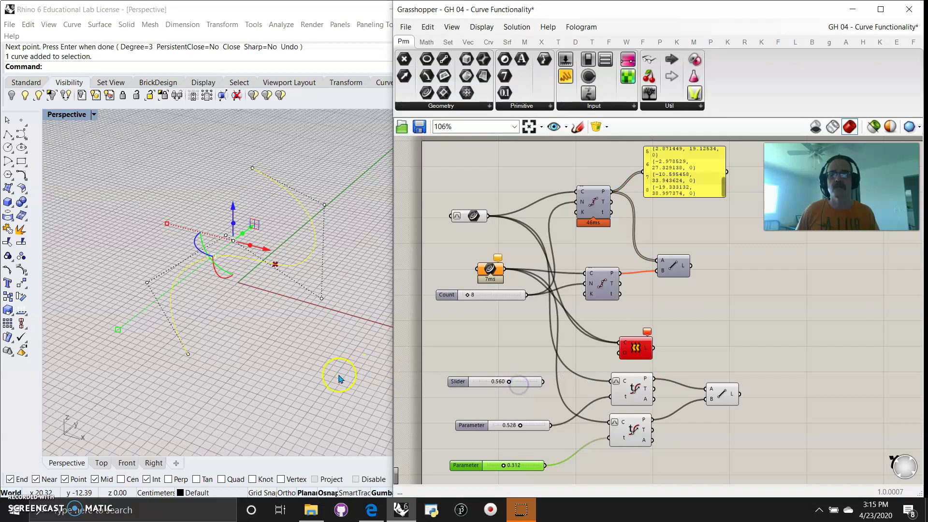
click(321, 361)
Step: Turn on the preview of both Divide Curve components and the Line component connected to them
click(588, 238)
click(593, 201)
click(672, 265)
drag(691, 318, 581, 205)
right_click(753, 271)
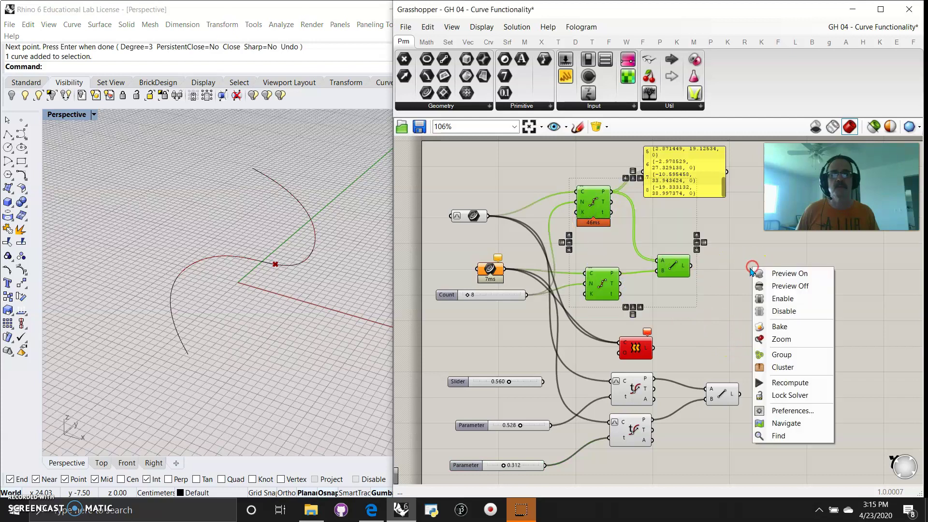
click(775, 271)
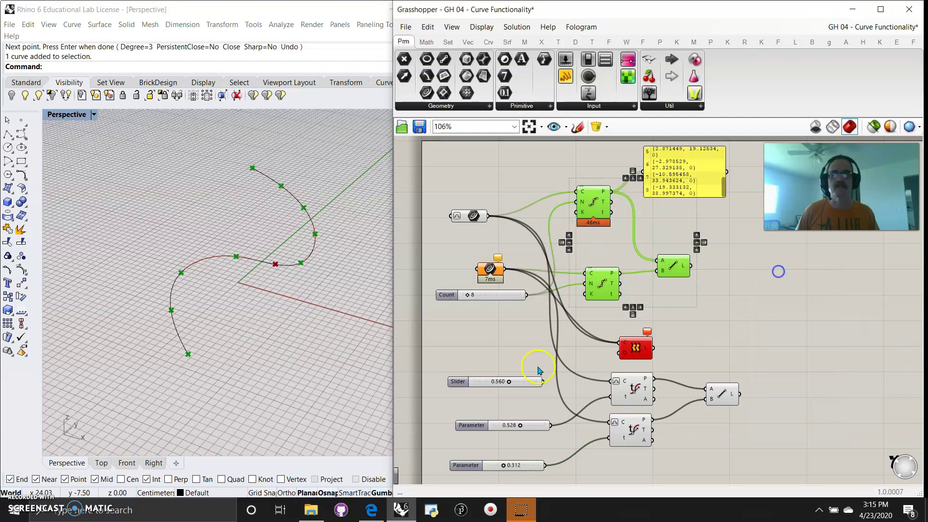
Step: Inspect the geometry of the upper Curve parameter and its Divide Curve component in the viewport
click(507, 183)
click(458, 218)
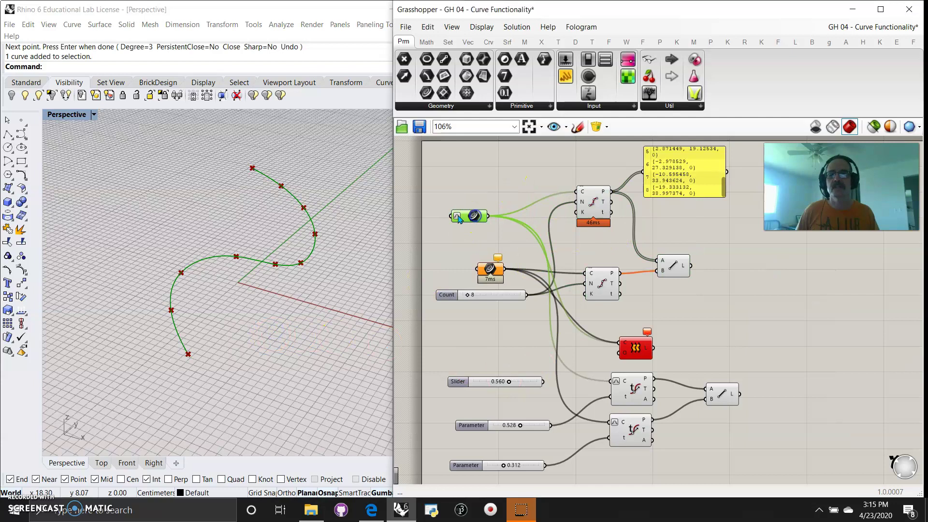
click(593, 205)
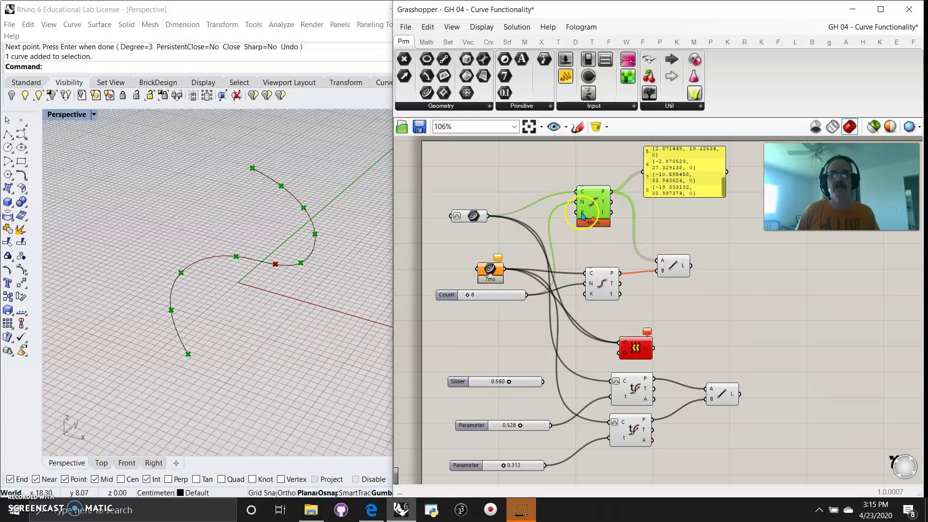
Step: Set the Count slider to 21 and slightly reposition the slider, the point panel and the lower Curve parameter
drag(503, 297, 501, 308)
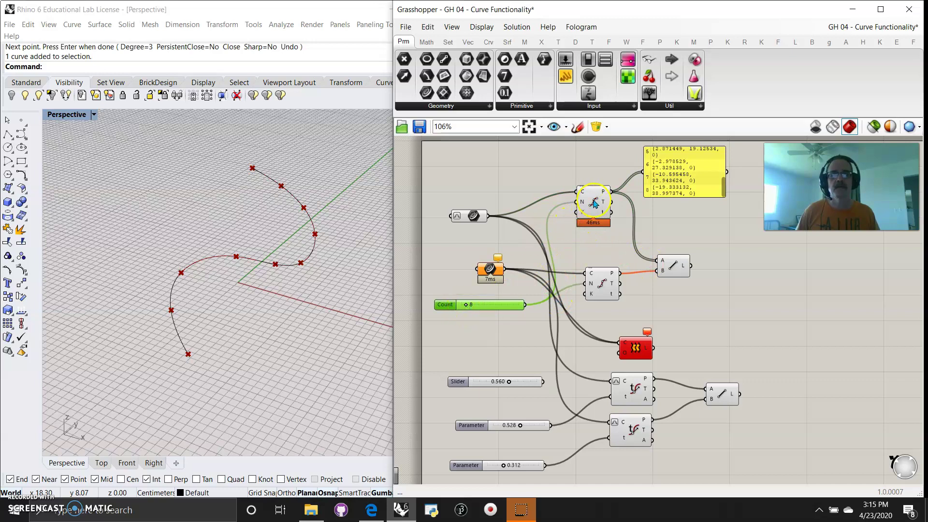
mouse_move(467, 311)
mouse_down()
mouse_move(489, 304)
mouse_move(473, 304)
mouse_up()
click(669, 267)
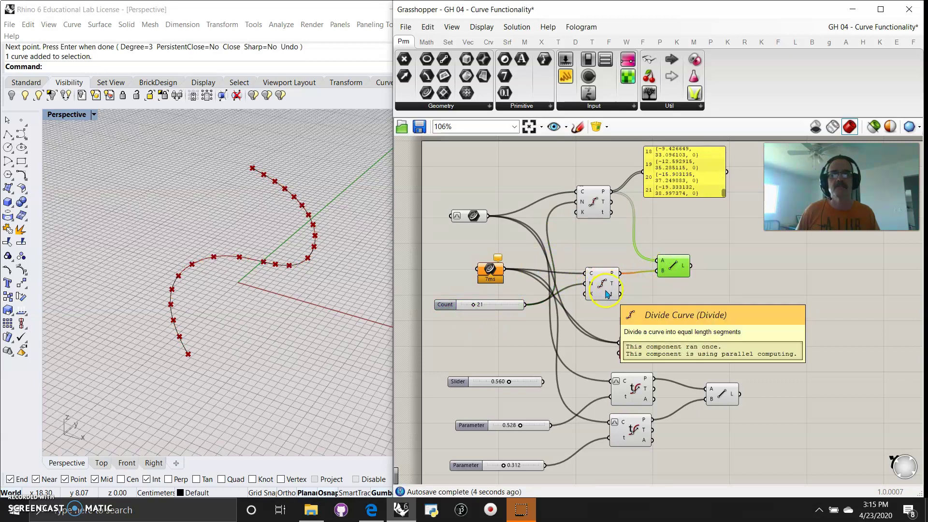
drag(673, 179, 680, 198)
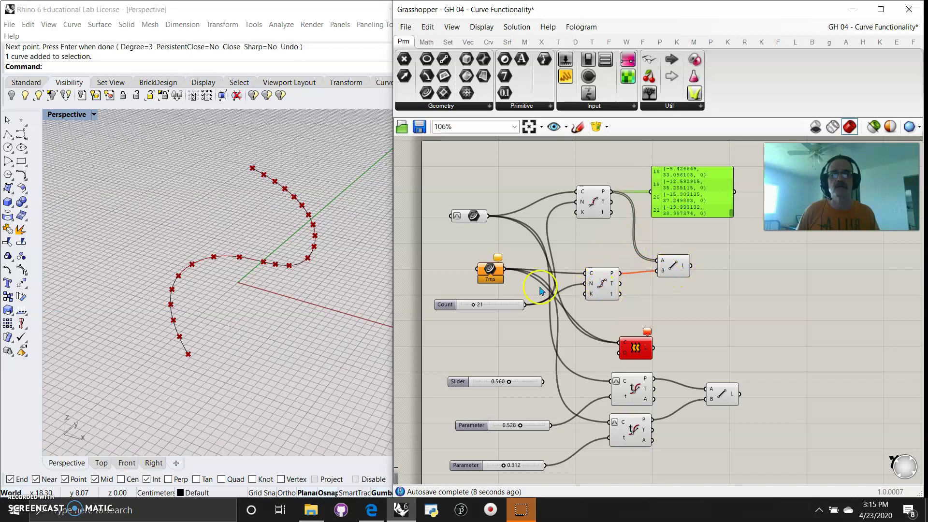
drag(495, 272, 478, 272)
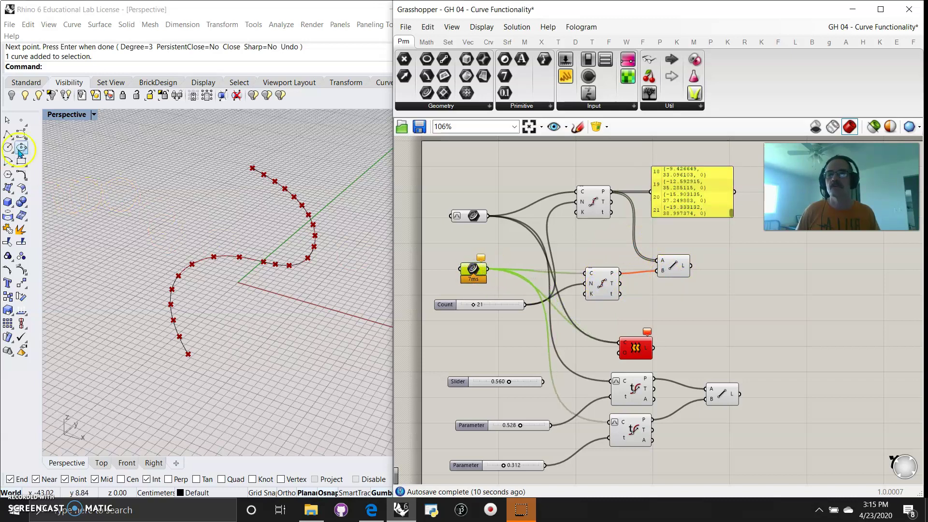
Step: Draw a second six-point, degree-3 S-shaped curve beside the first one, on its far side from the red axis
click(20, 135)
click(123, 344)
click(76, 267)
click(91, 227)
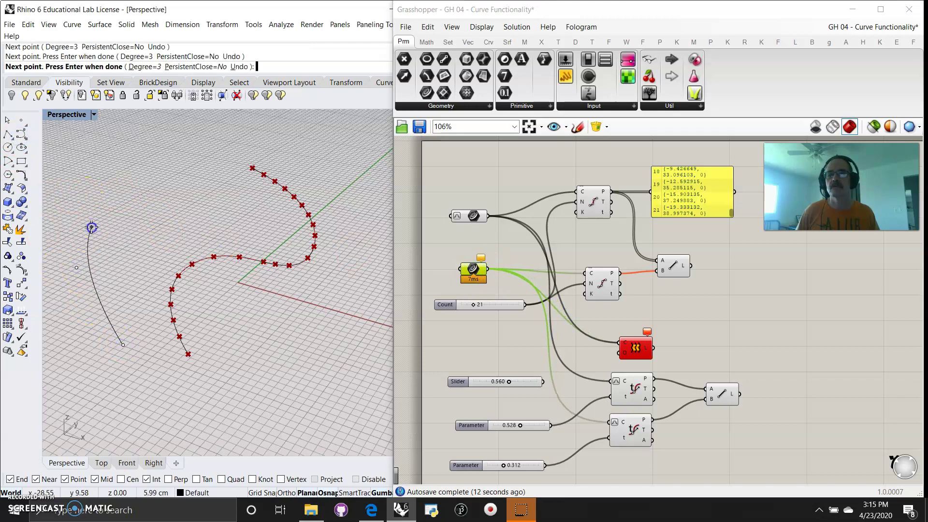
click(132, 211)
click(202, 205)
click(133, 139)
key(Return)
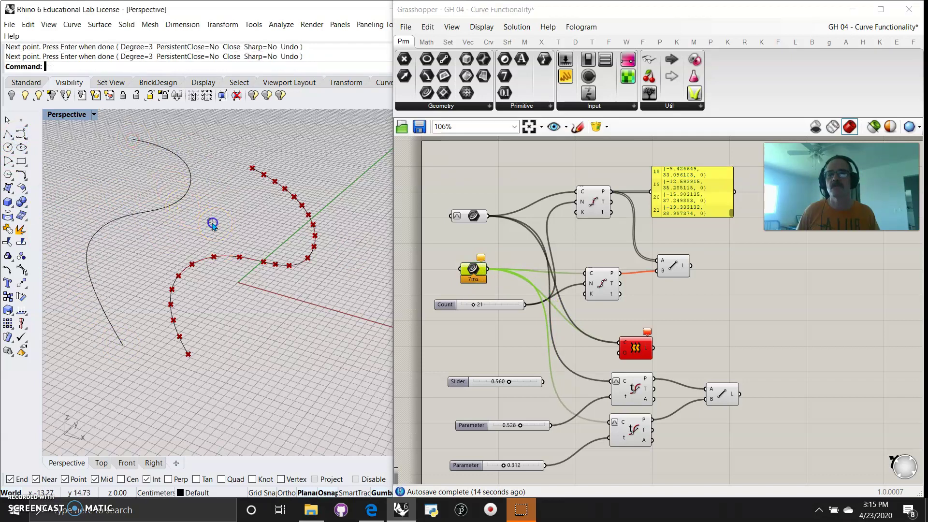
Step: Assign the second drawn curve to the lower Curve parameter with Set one Curve
click(173, 184)
right_click(476, 268)
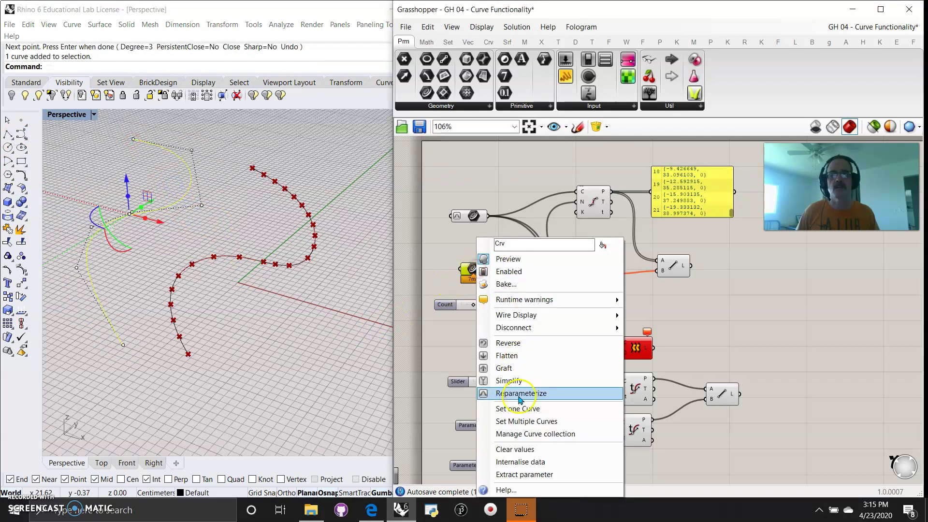
click(523, 411)
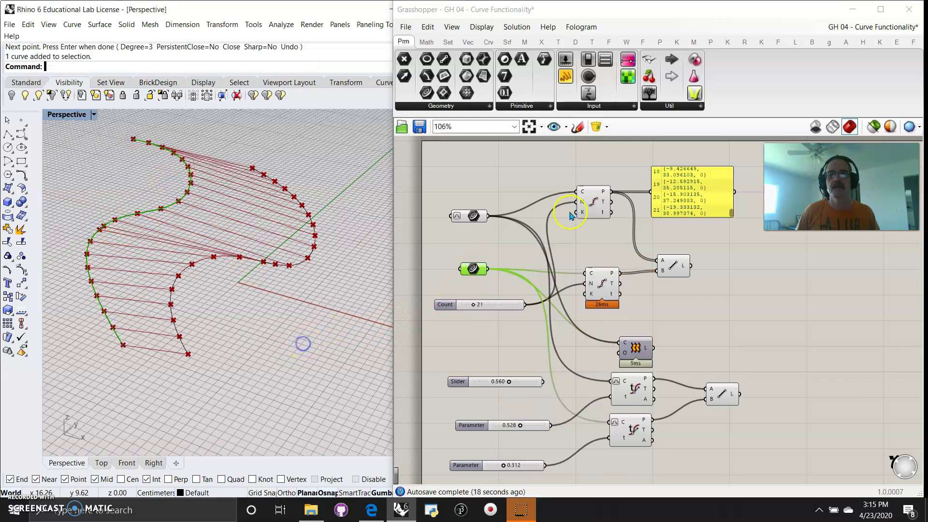
Step: Examine what the two Curve parameters, both Divide Curve components and their Line component each produce in the viewport
click(484, 217)
click(480, 269)
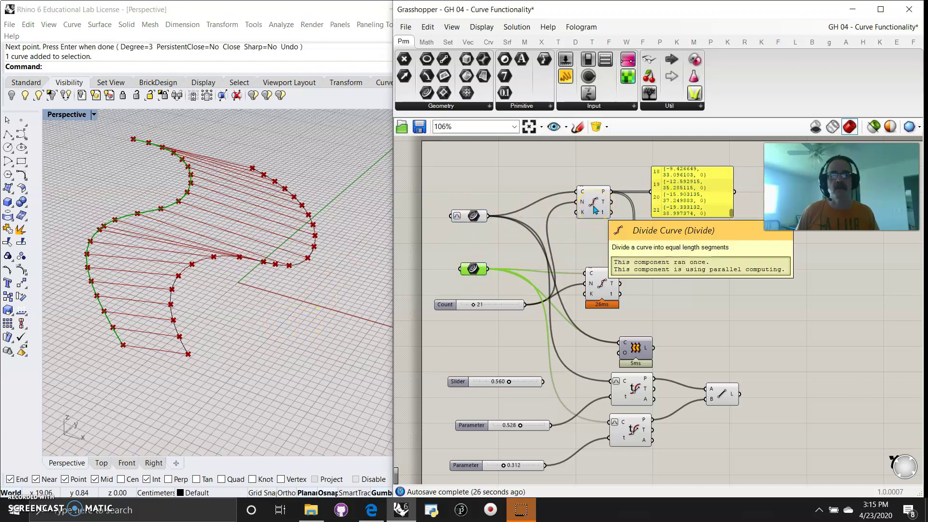
click(703, 298)
click(605, 285)
click(676, 270)
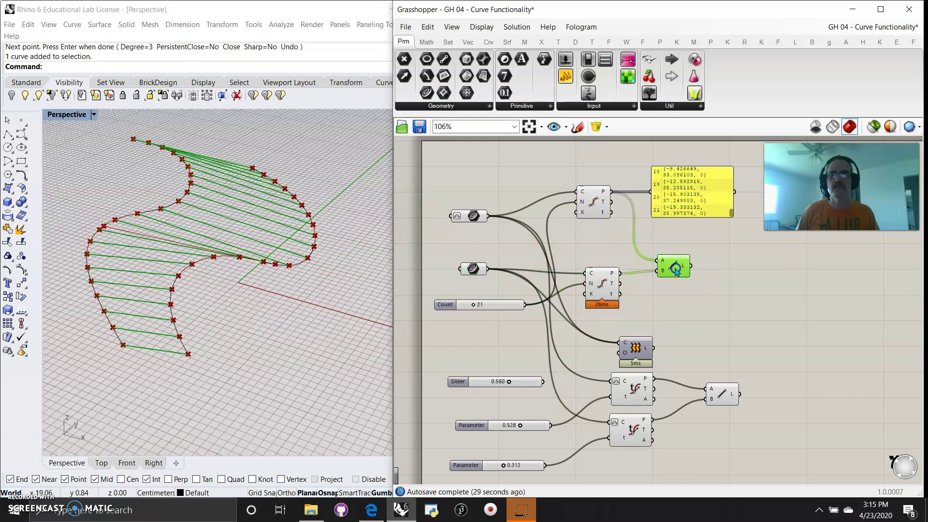
click(584, 189)
click(602, 285)
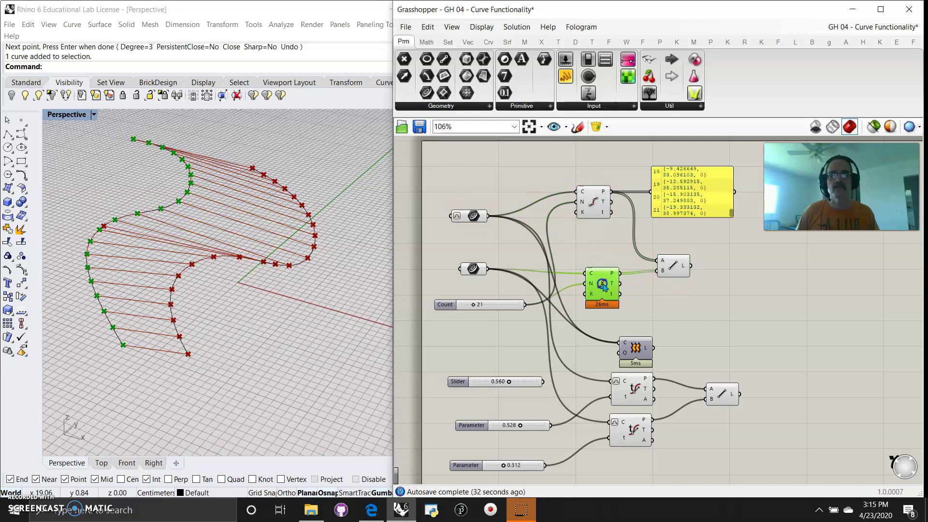
click(676, 269)
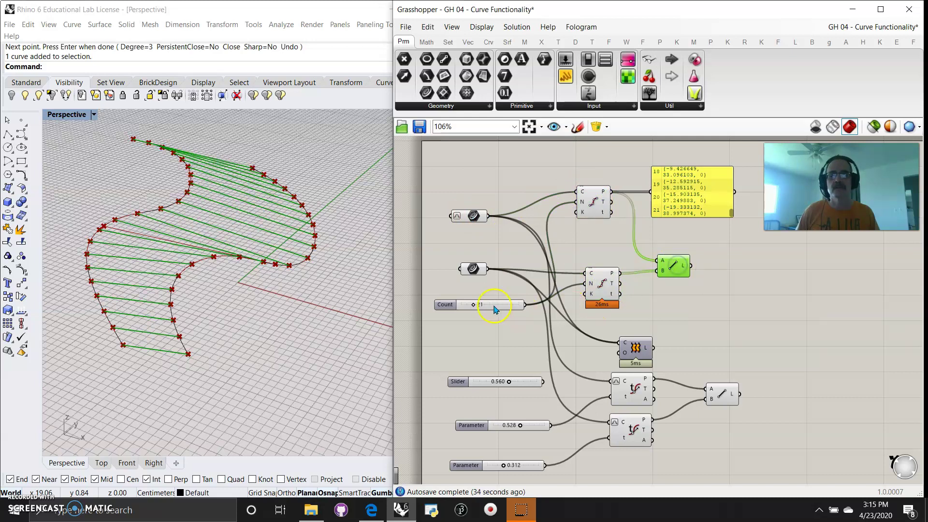
mouse_move(473, 305)
mouse_down()
mouse_move(488, 306)
mouse_move(476, 306)
mouse_up()
Step: Move the Loft component slightly away from its inputs and turn on its preview
right_drag(487, 357, 491, 295)
drag(636, 294, 652, 288)
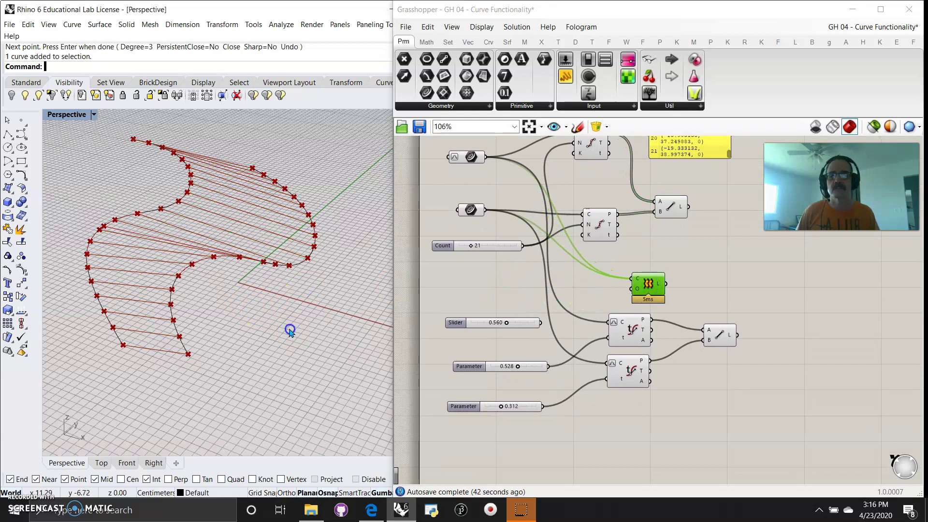
right_click(646, 290)
click(675, 308)
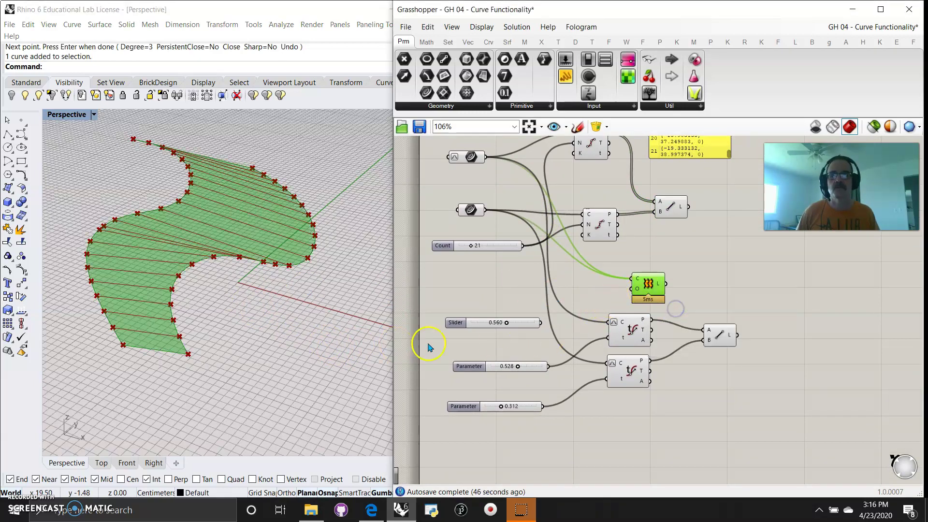
click(497, 292)
Step: Restrict the Grasshopper preview to selected components and check the upper and lower Curve parameters in turn
click(472, 207)
click(471, 148)
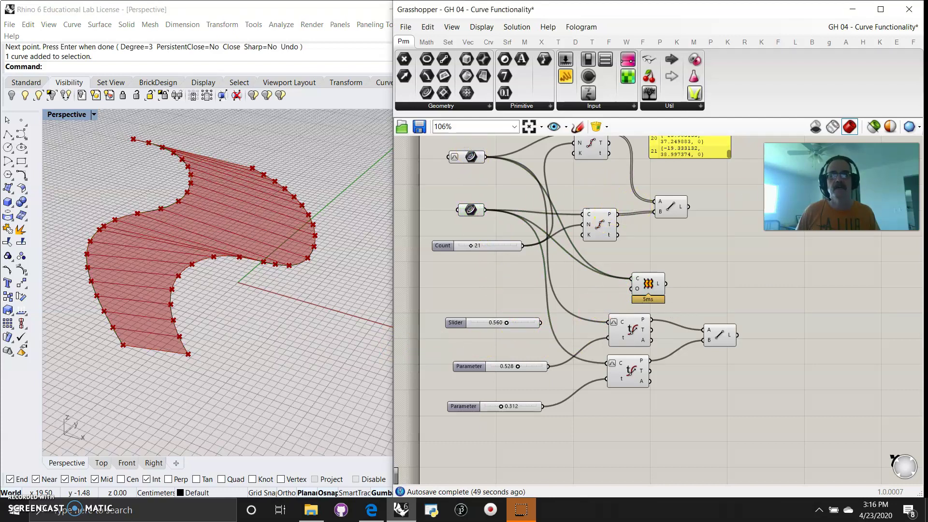
click(873, 126)
click(462, 176)
click(468, 156)
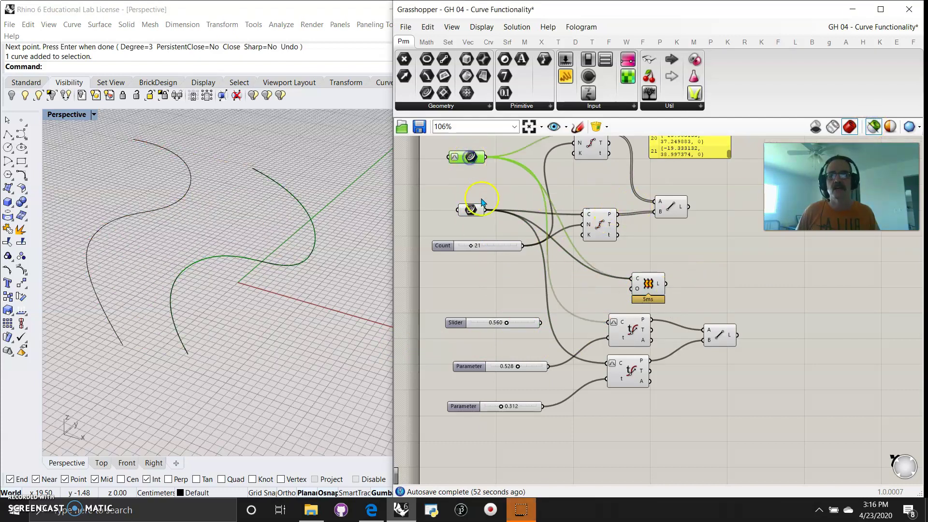
click(470, 209)
Step: Hide both drawn curves in Rhino and preview the upper Curve parameter on its own
drag(276, 323, 150, 184)
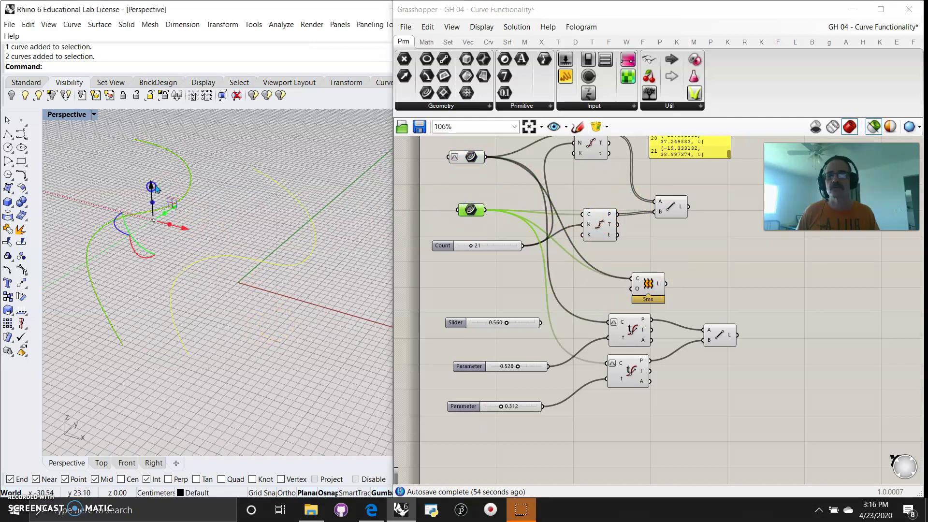
click(17, 97)
click(13, 95)
click(286, 338)
click(472, 157)
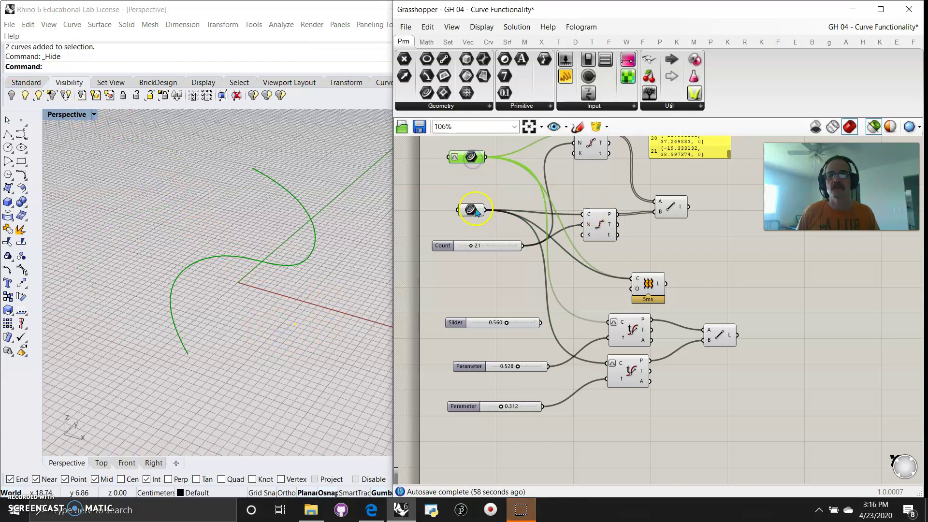
Step: Preview the lower Curve parameter on its own and turn on Reparameterize for it
click(471, 208)
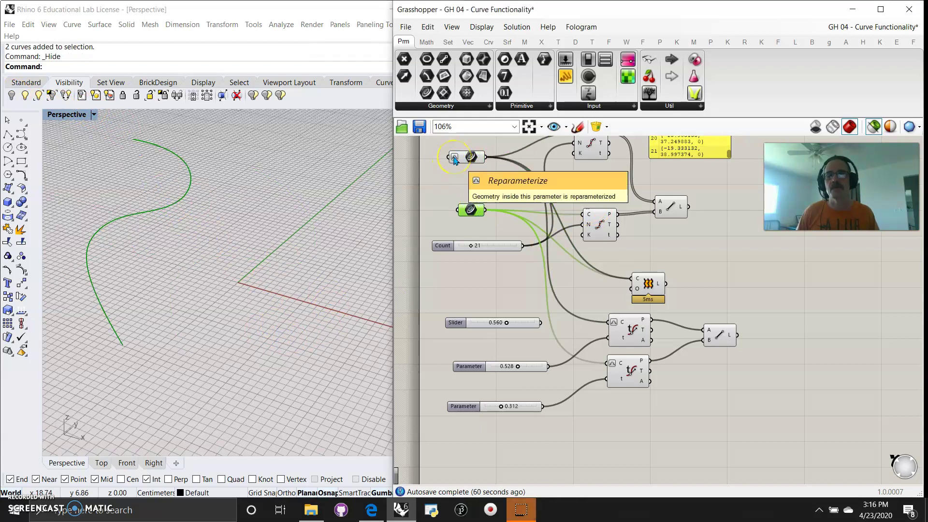
click(455, 158)
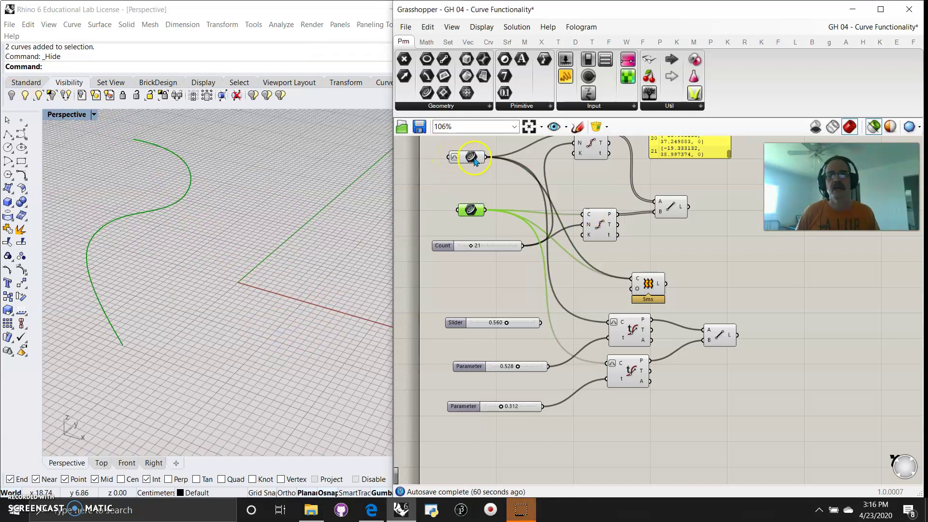
right_click(469, 209)
click(500, 347)
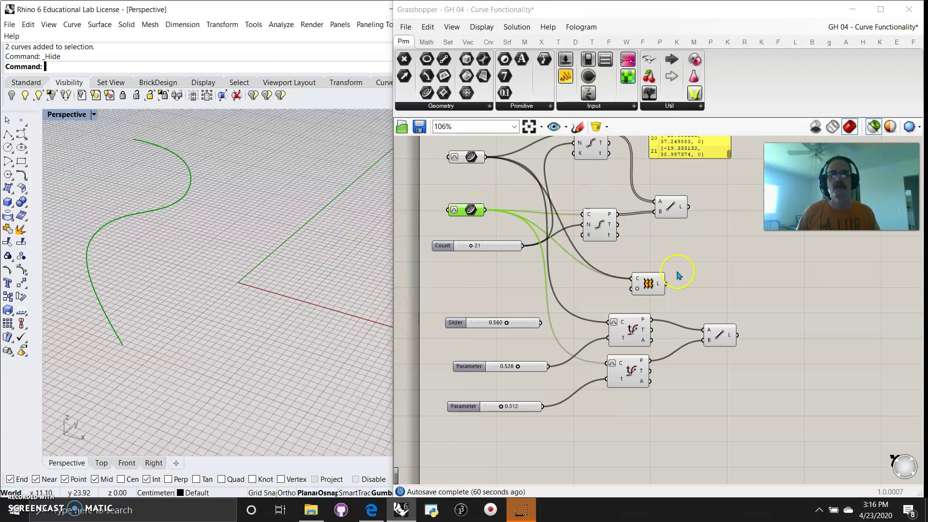
Step: Preview the Loft component and the Curve parameters in turn, shifting the upper Curve parameter slightly downward
click(656, 289)
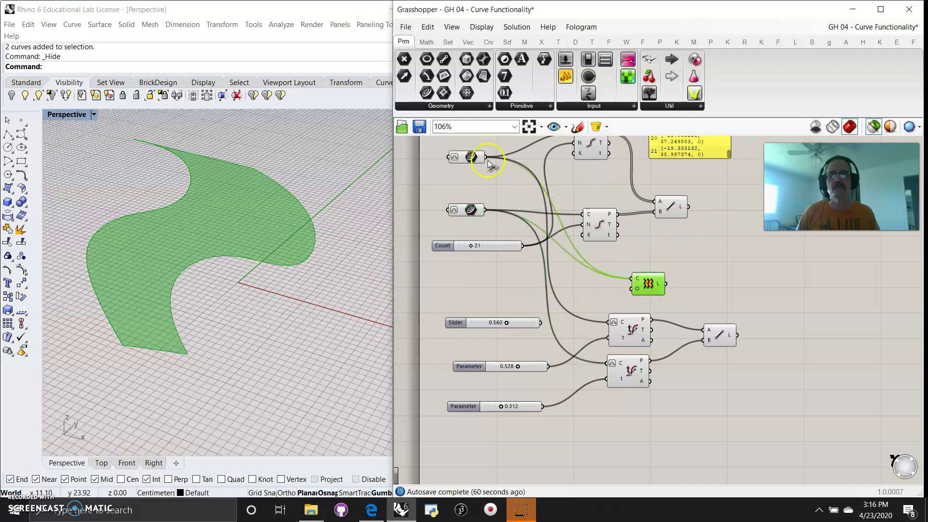
click(487, 160)
click(471, 209)
click(646, 284)
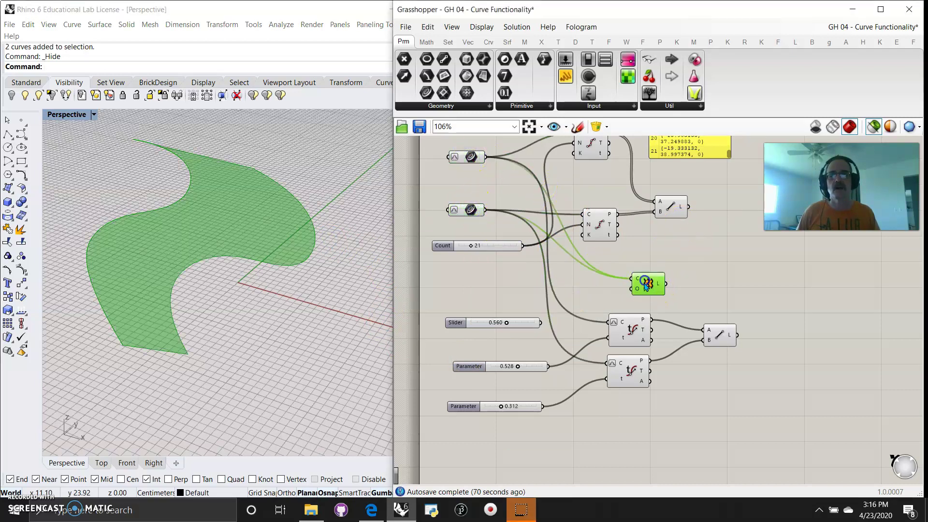
click(506, 295)
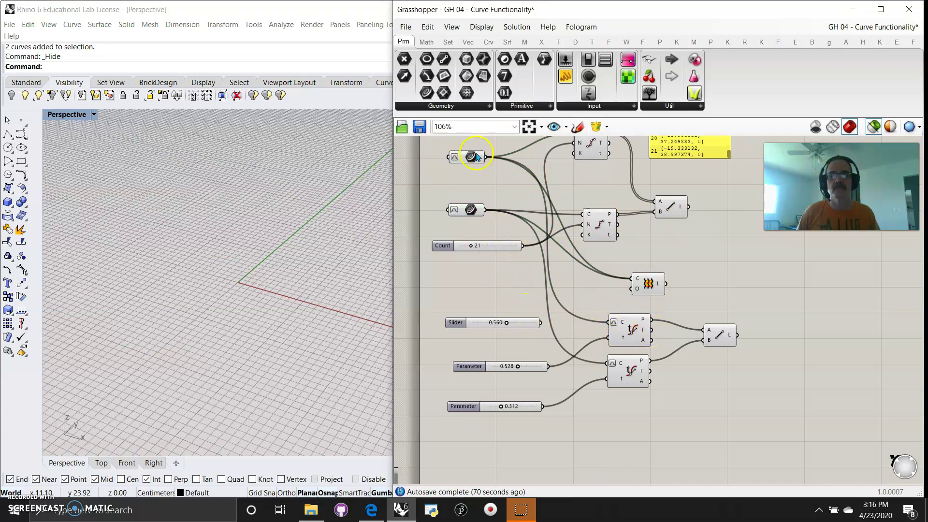
drag(482, 161, 475, 166)
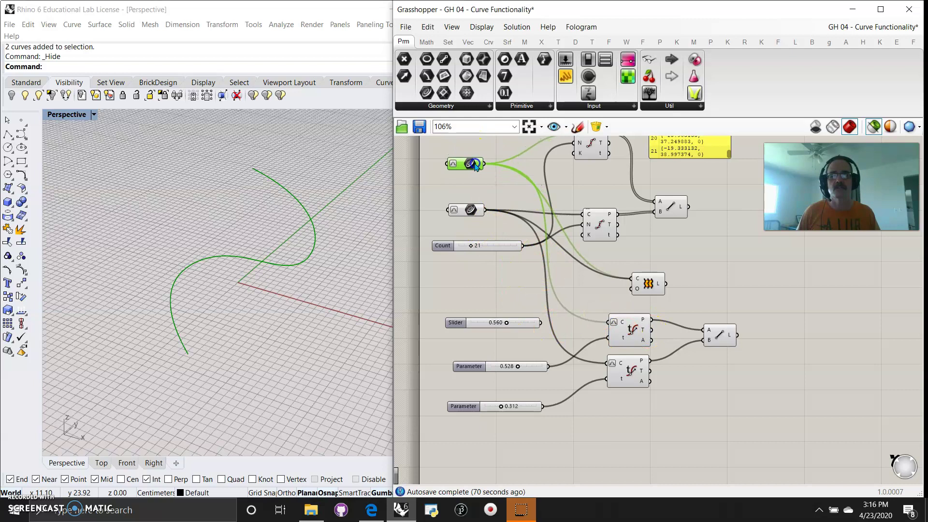
Step: Preview the upper Evaluate Curve point and try values of 0.312 and 0.538 on the upper and lower Parameter sliders
click(630, 339)
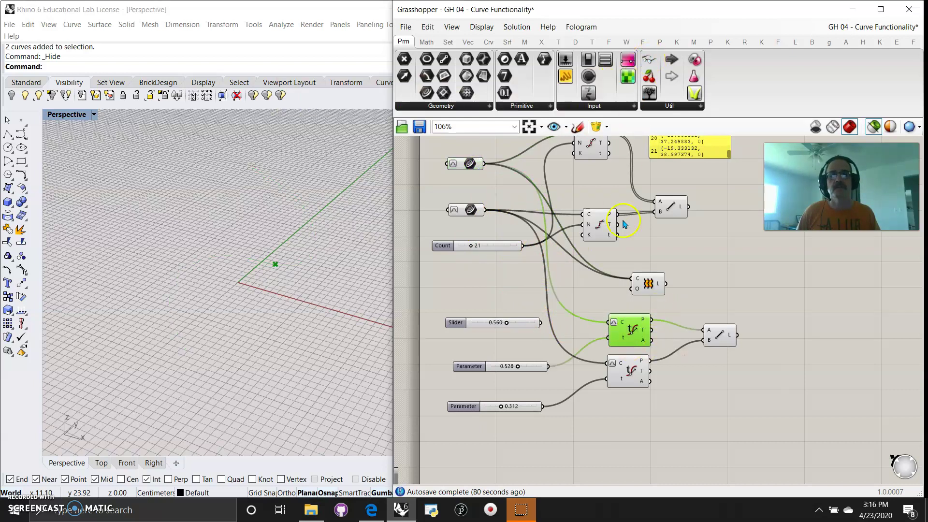
right_drag(580, 338, 572, 350)
mouse_move(510, 376)
mouse_down()
mouse_move(488, 380)
mouse_move(534, 378)
mouse_move(487, 382)
mouse_move(499, 380)
mouse_up()
click(494, 418)
drag(495, 421, 503, 421)
Step: Turn off Reparameterize on the curve inputs of both Evaluate Curve components
click(629, 403)
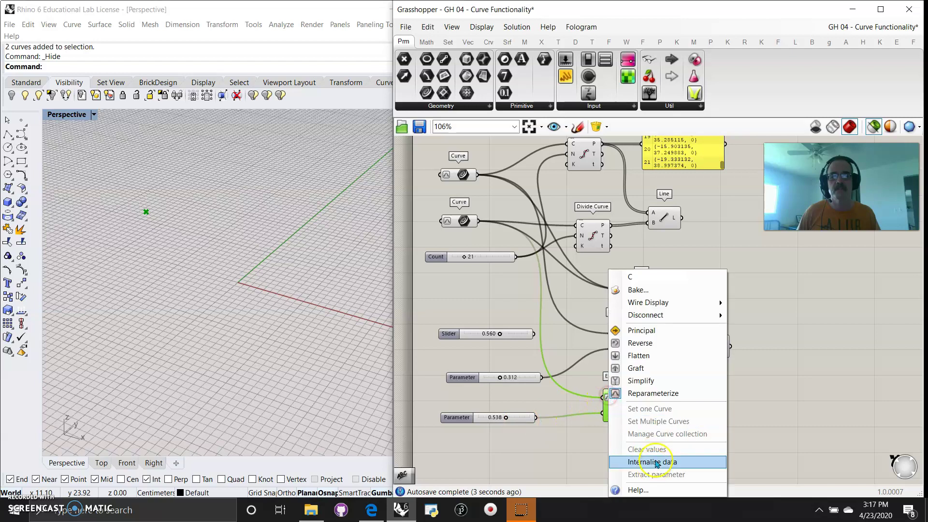
click(651, 393)
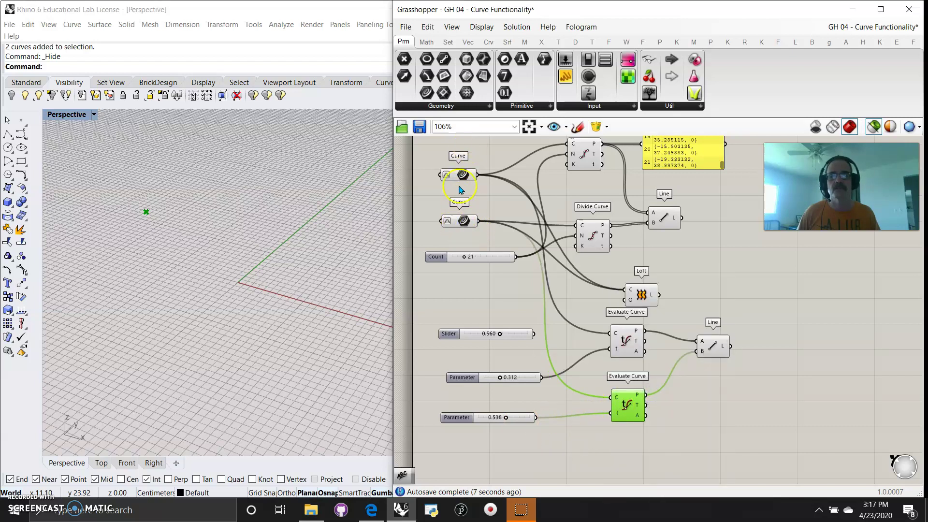
Step: Preview the Line between the two evaluated points, setting the lower Parameter slider to 0.020 and the upper one to 0.359
drag(505, 418, 478, 419)
click(700, 356)
click(500, 378)
mouse_move(500, 377)
mouse_down()
mouse_move(532, 378)
mouse_move(500, 379)
mouse_move(503, 386)
mouse_up()
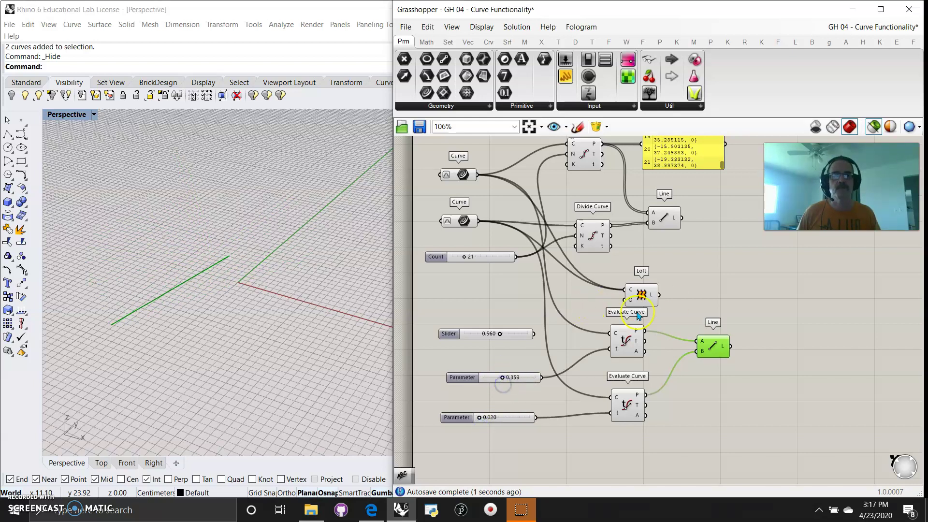
right_drag(738, 290, 750, 336)
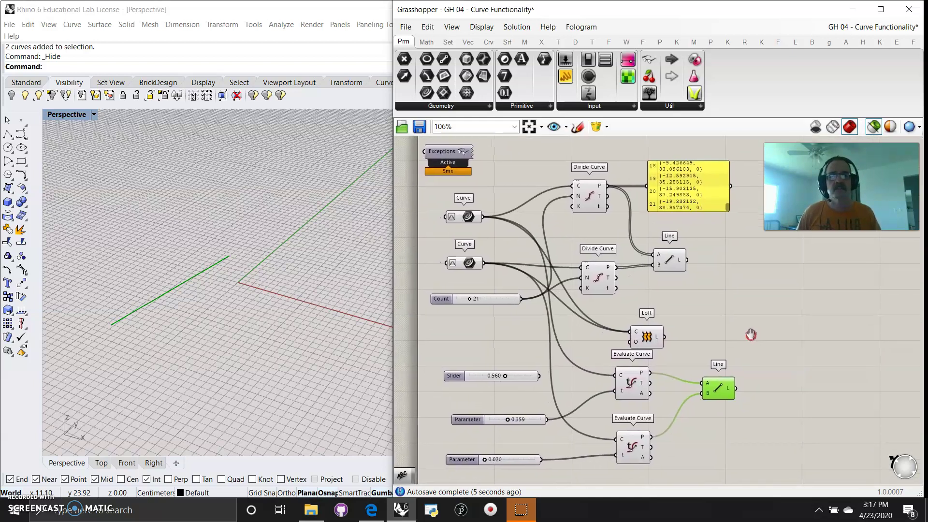